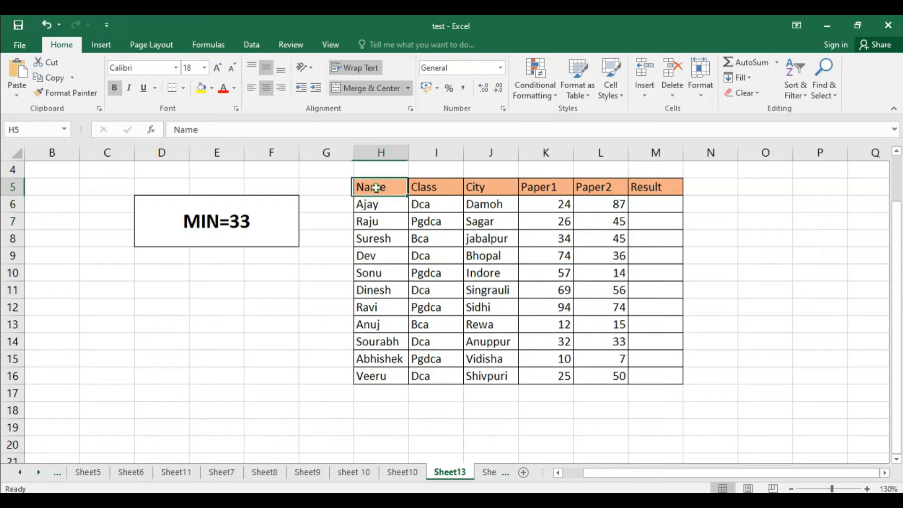
Review the marks table's column headers, the minimum-mark box and the first student's Paper1 mark.
click(445, 186)
click(491, 192)
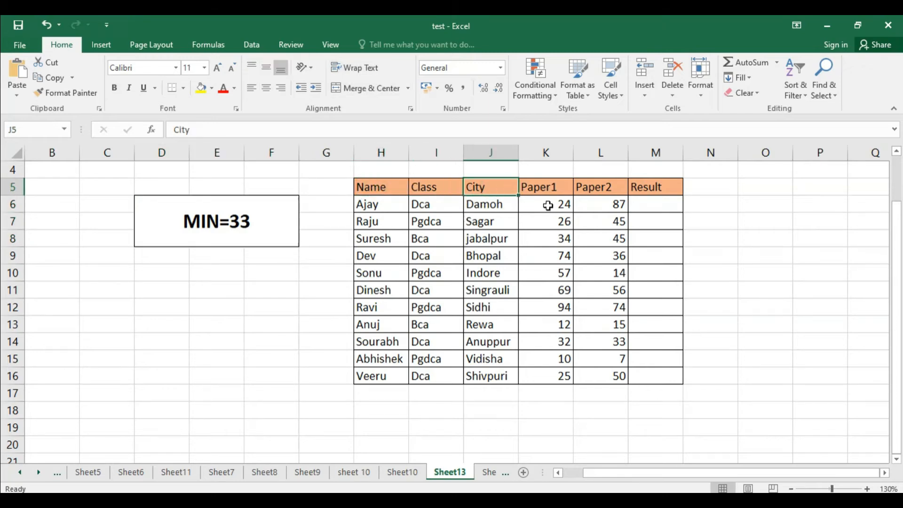
click(553, 187)
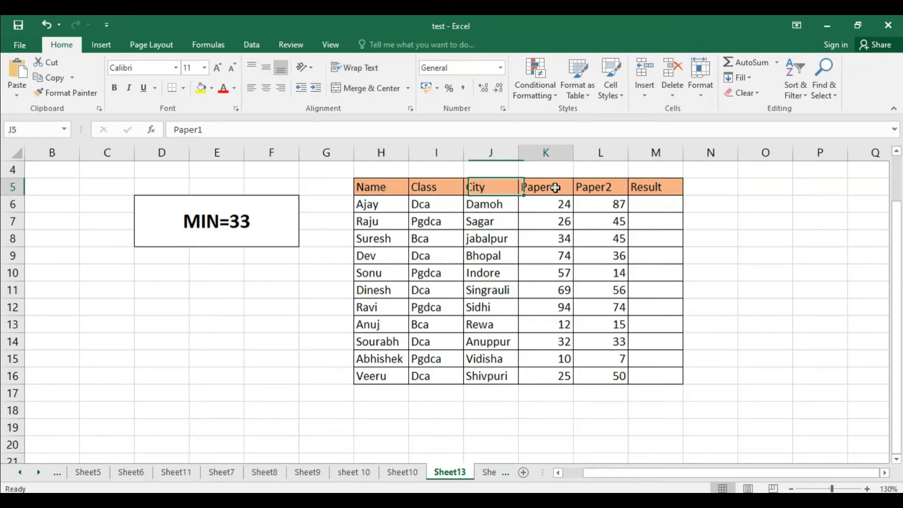
click(598, 188)
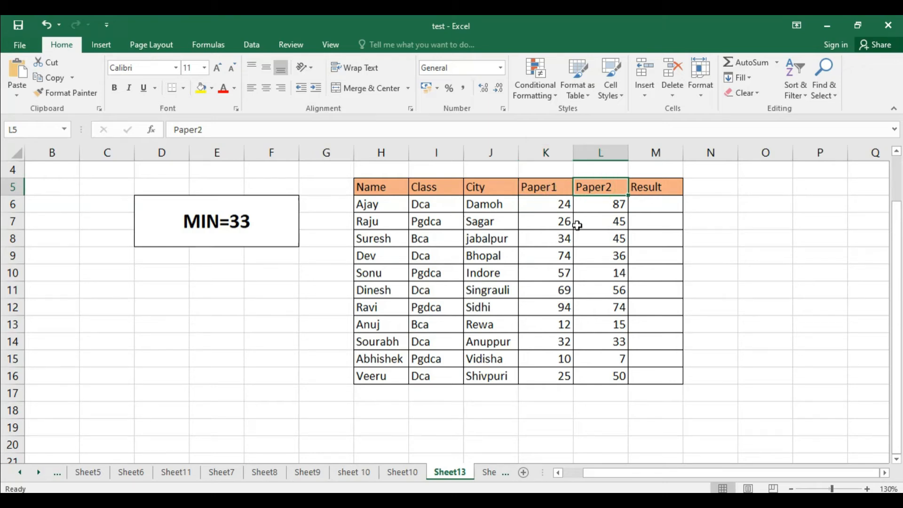
click(668, 188)
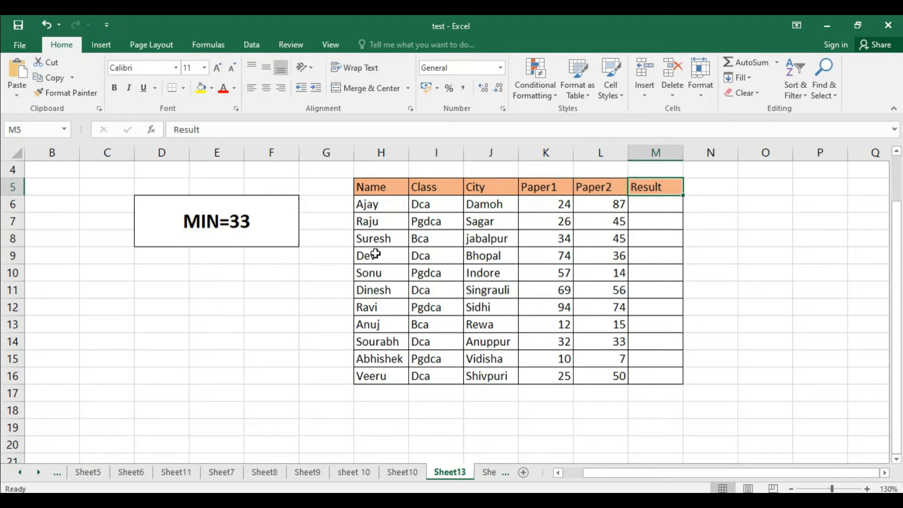
click(266, 235)
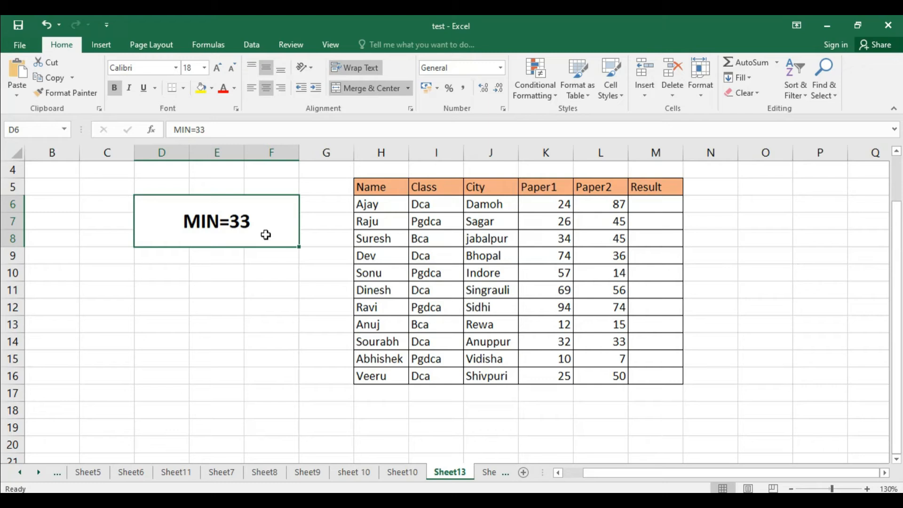
click(556, 204)
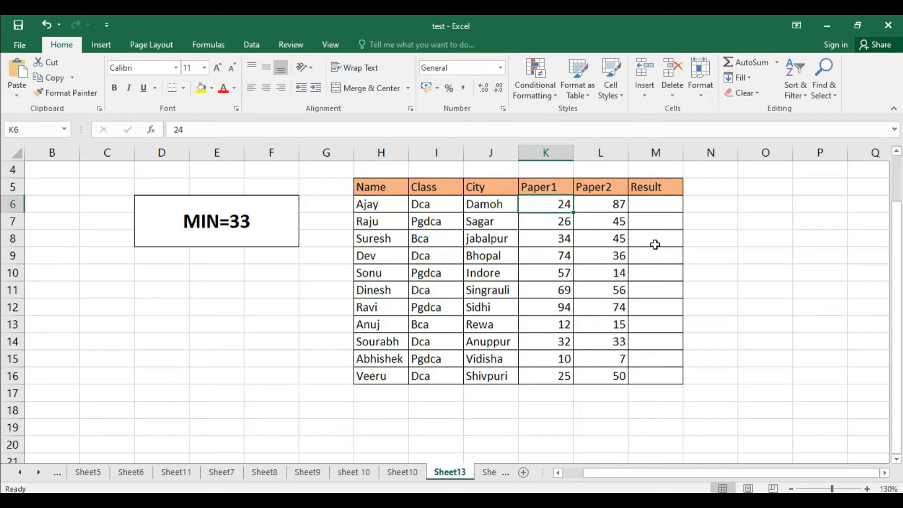
Enter the formula =OR(K6>=33,L6>=33) in cell M6 to test the first student's Paper1 and Paper2 marks.
click(652, 204)
double_click(651, 204)
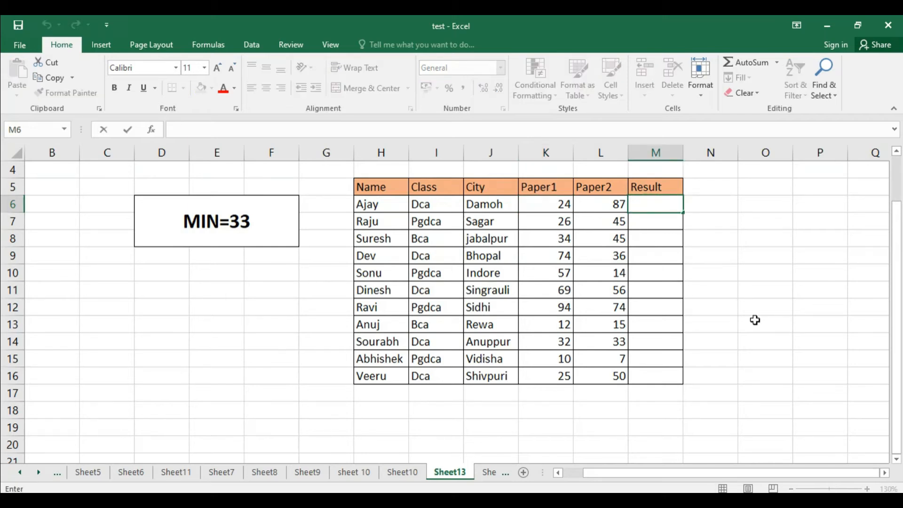
text(=)
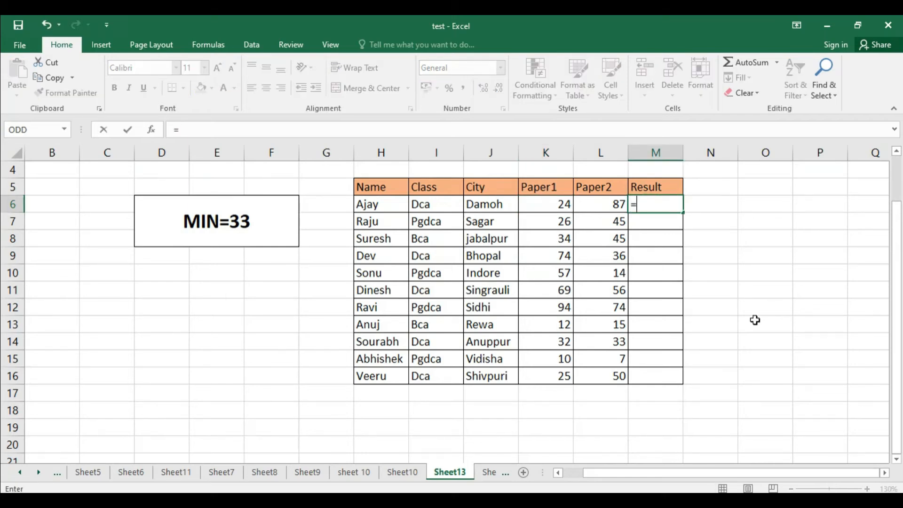
text(or)
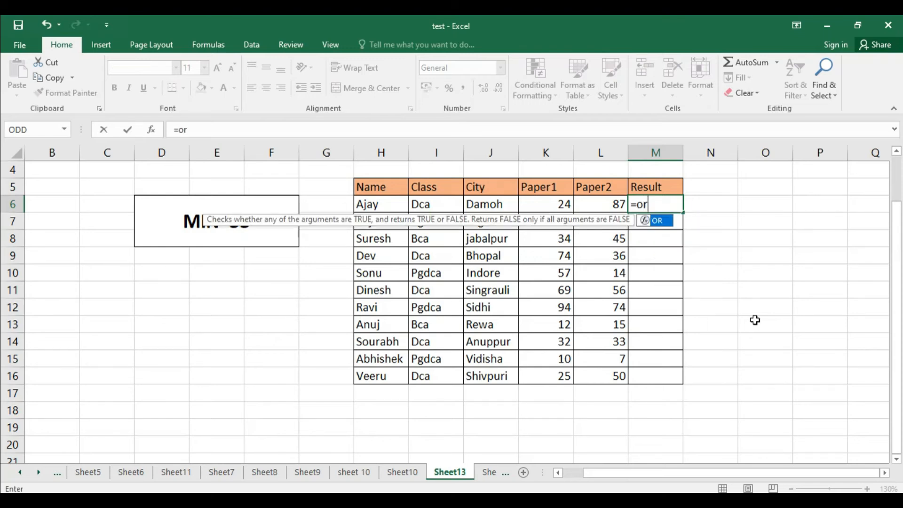
text(()
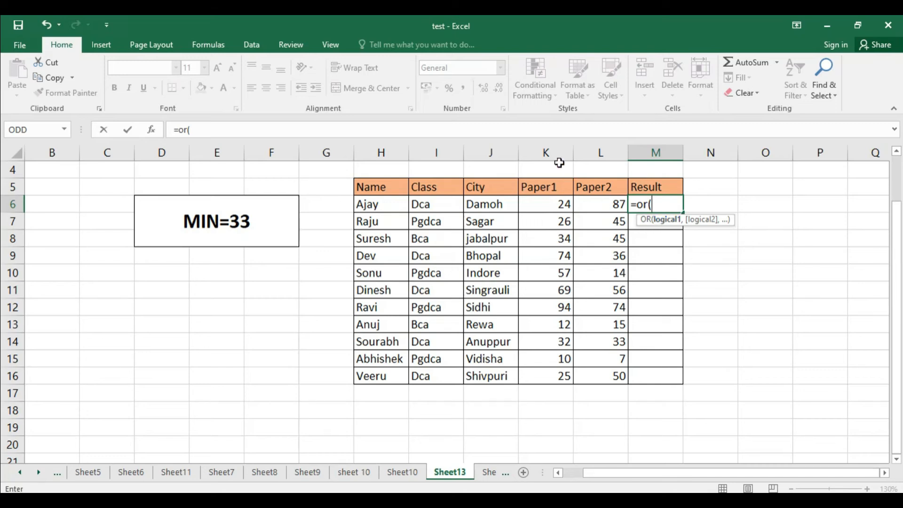
click(551, 205)
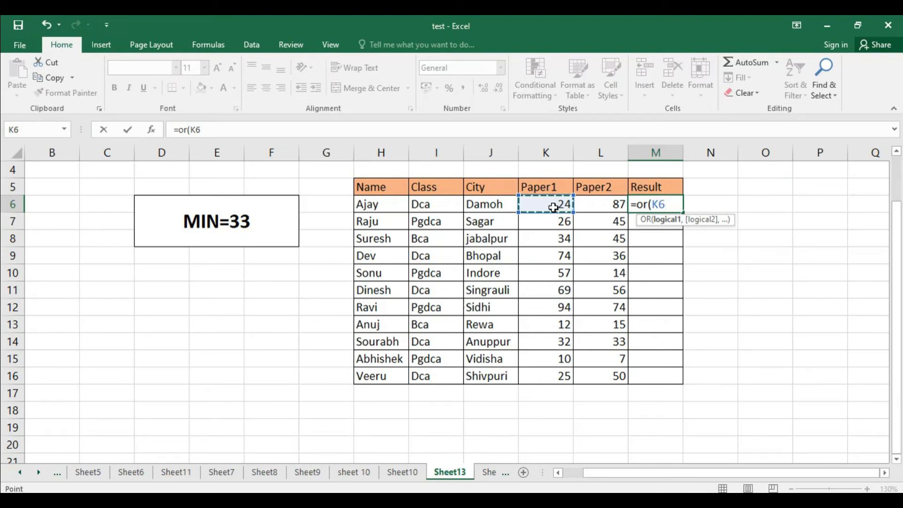
text(>=33)
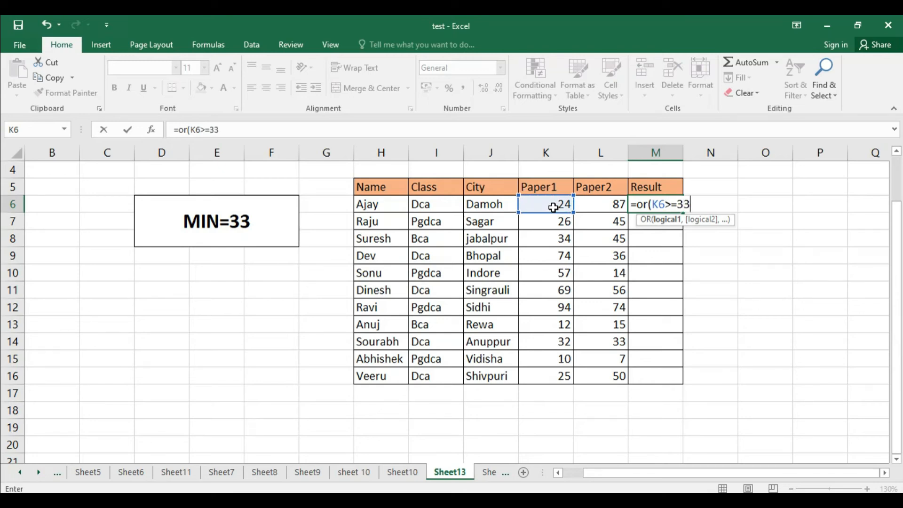
text(,)
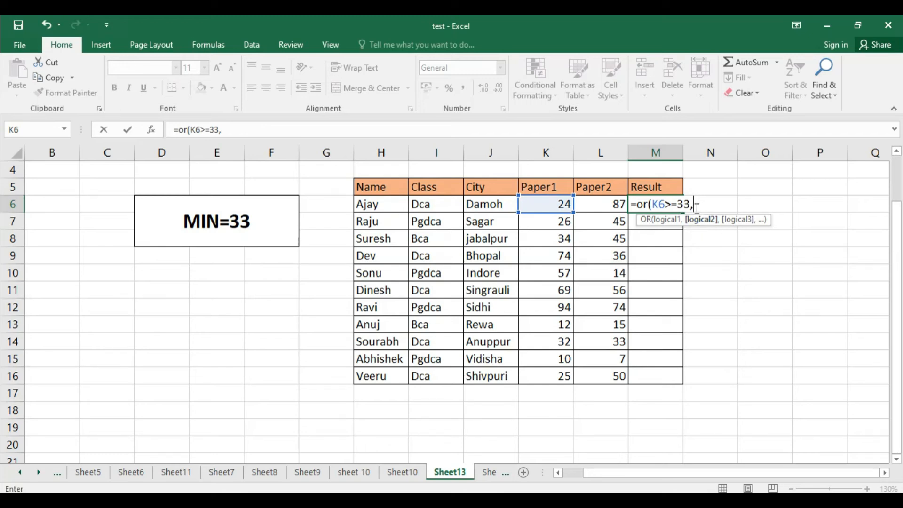
click(610, 206)
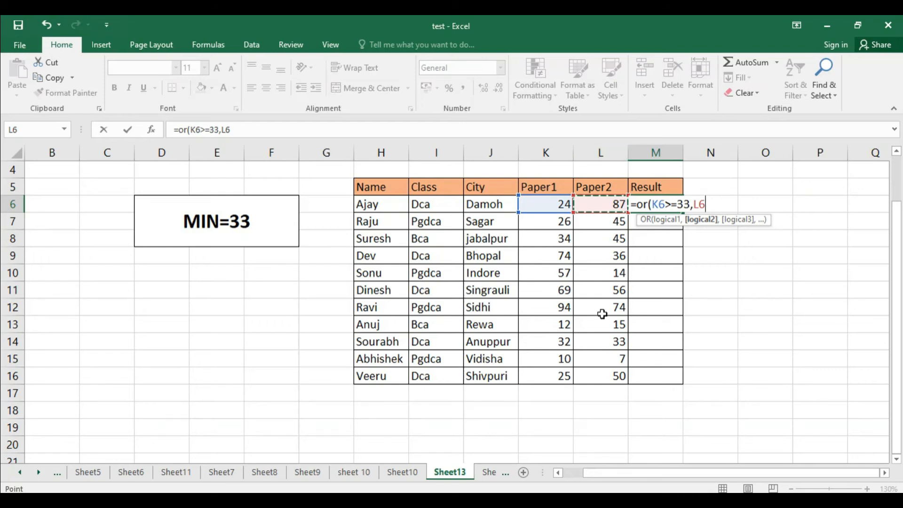
text(>=33)
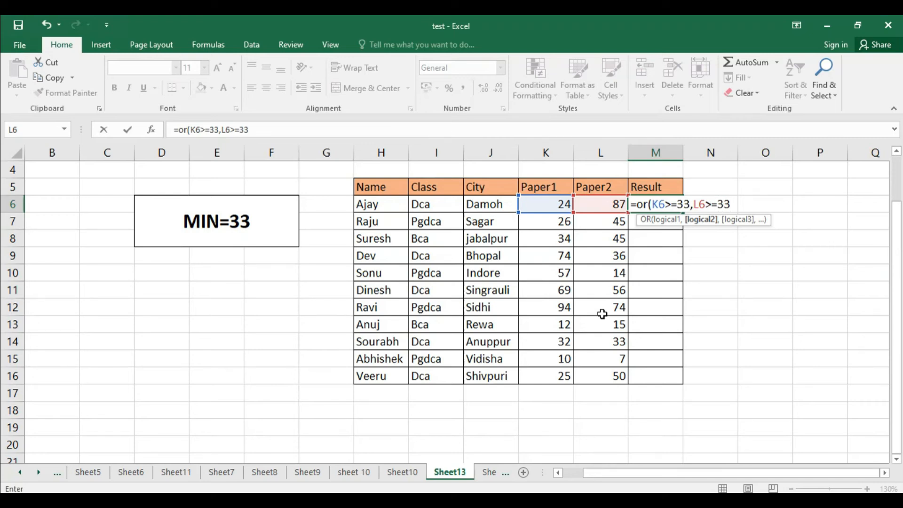
text())
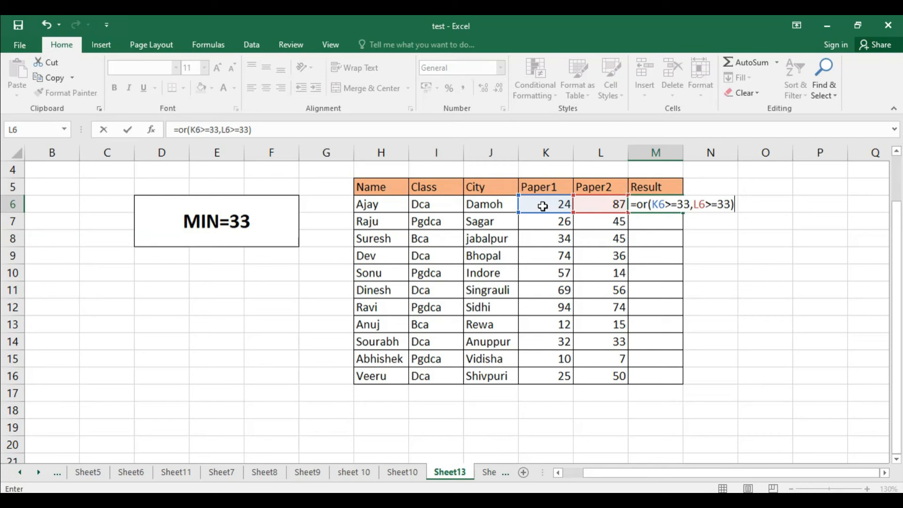
click(543, 206)
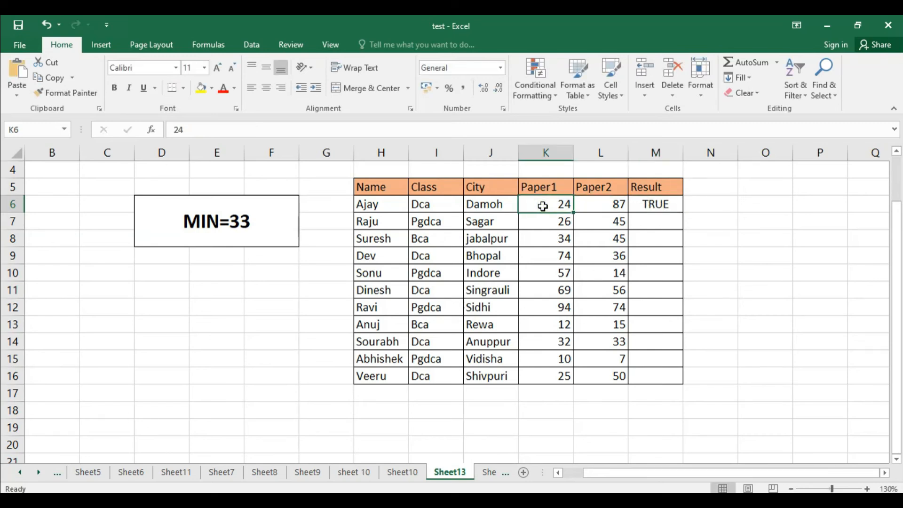
Compare the OR formula in M6 with the first student's marks in K6 and L6, leaving the formula as it is.
click(602, 202)
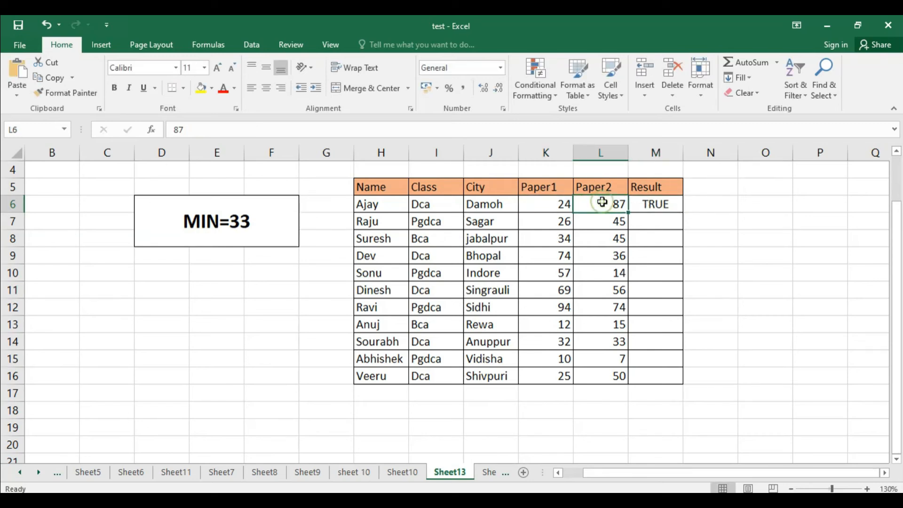
double_click(669, 204)
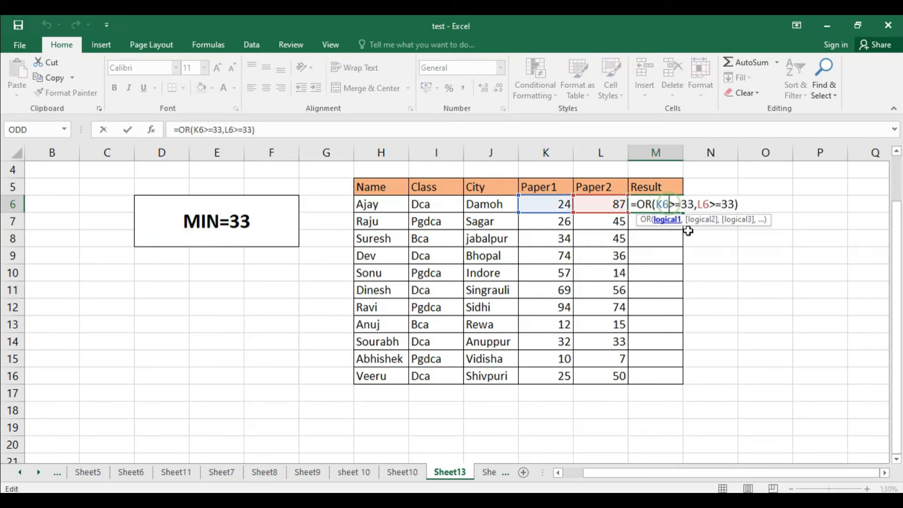
key(Return)
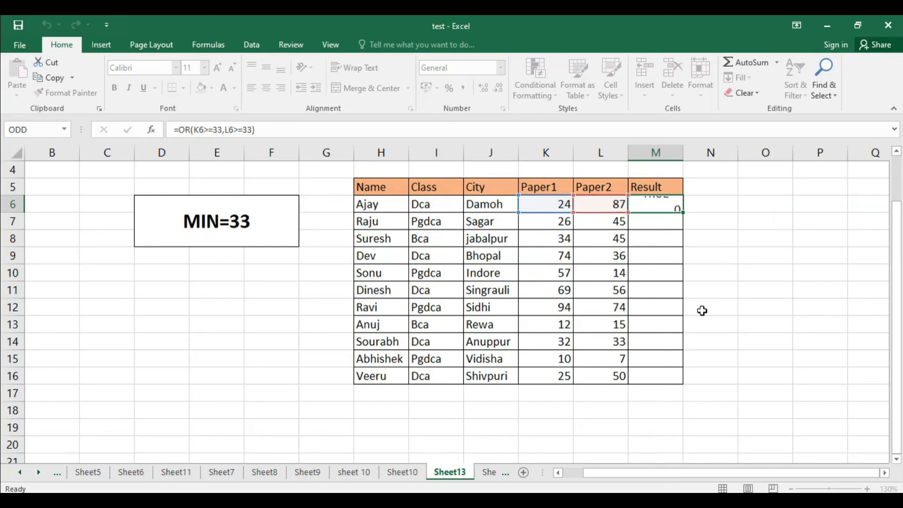
click(674, 205)
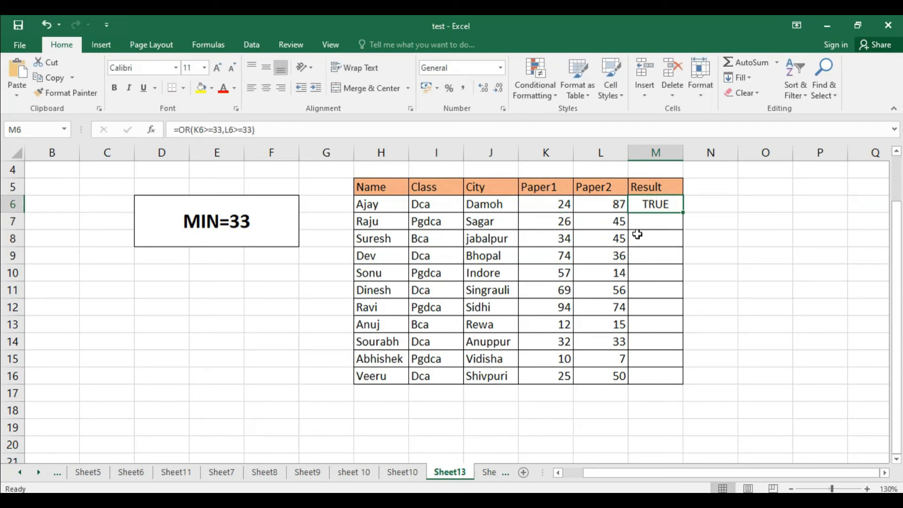
click(551, 202)
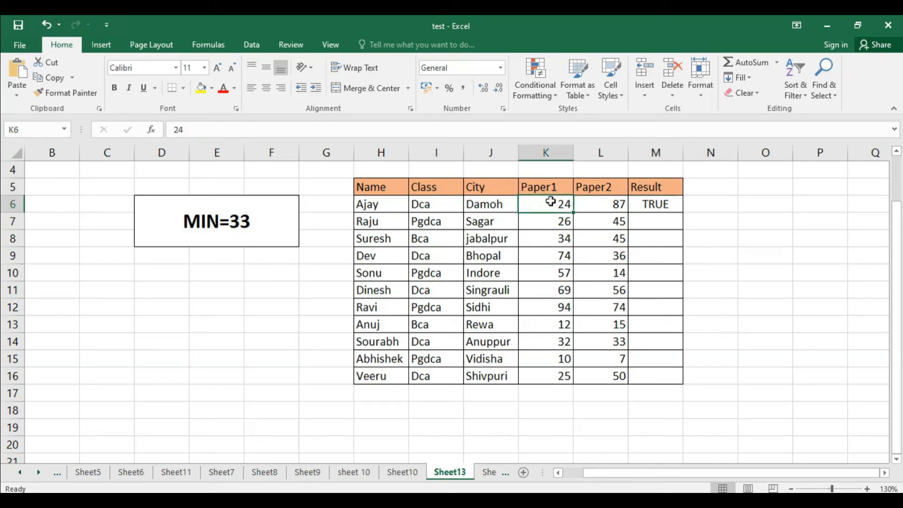
click(607, 205)
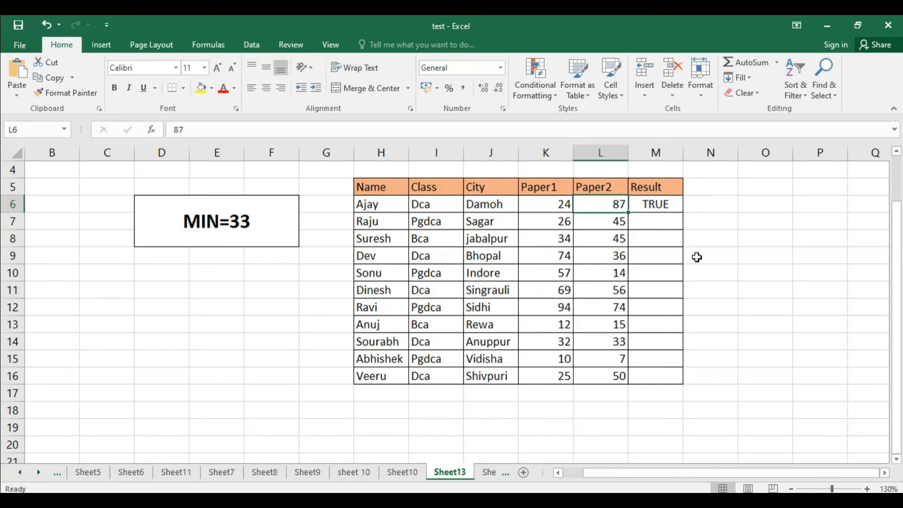
double_click(668, 204)
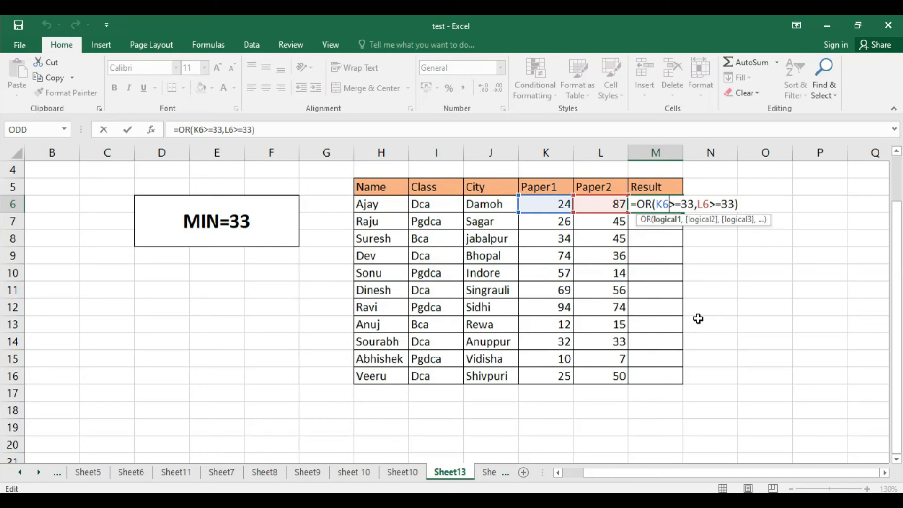
key(Return)
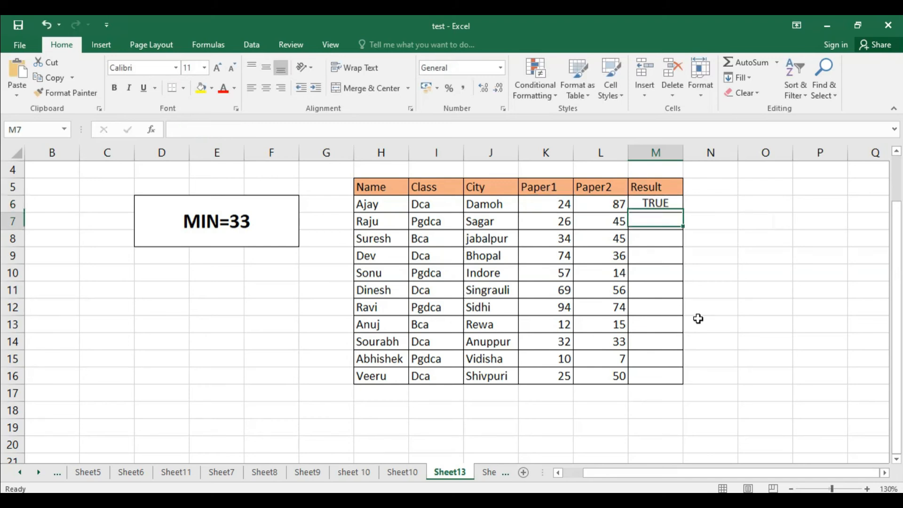
Fill the OR formula from M6 down the Result column through M16.
click(677, 207)
double_click(684, 215)
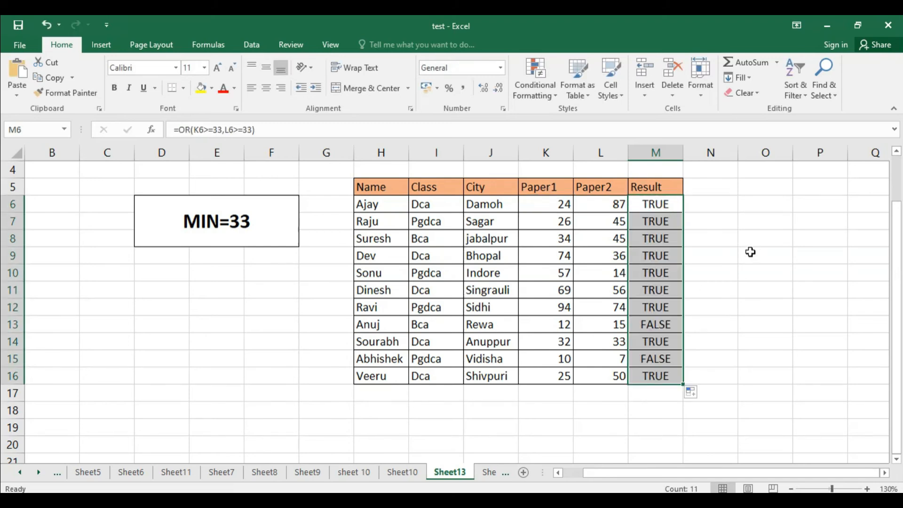
click(751, 252)
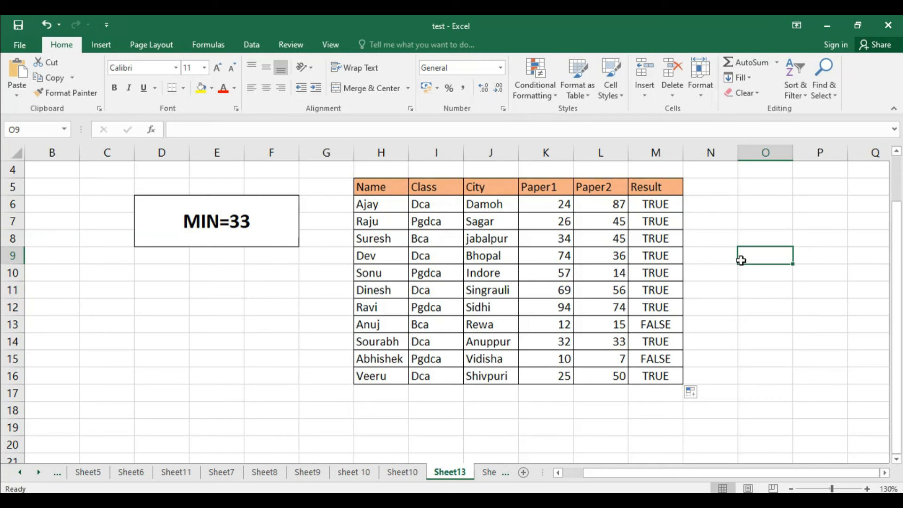
Inspect the OR formulas in Result cells M13 and M6 and the marks they reference, without changing them.
click(670, 325)
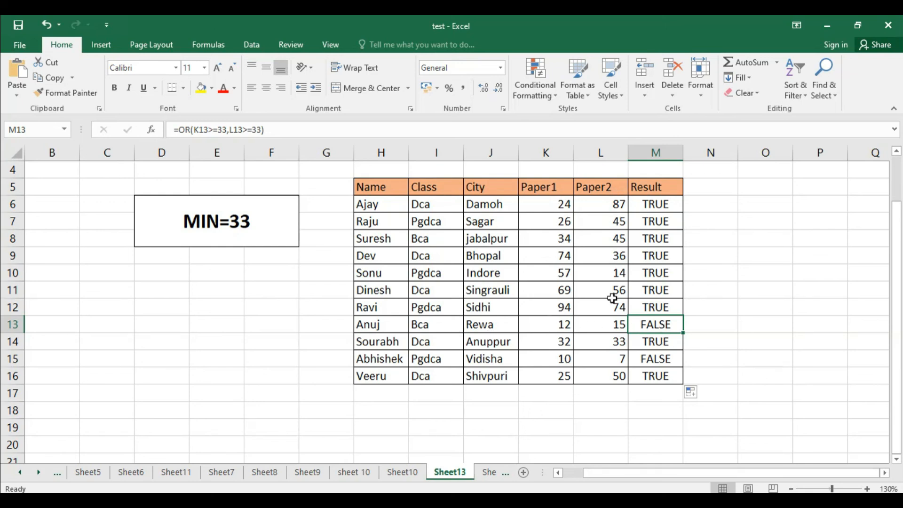
click(676, 324)
double_click(676, 325)
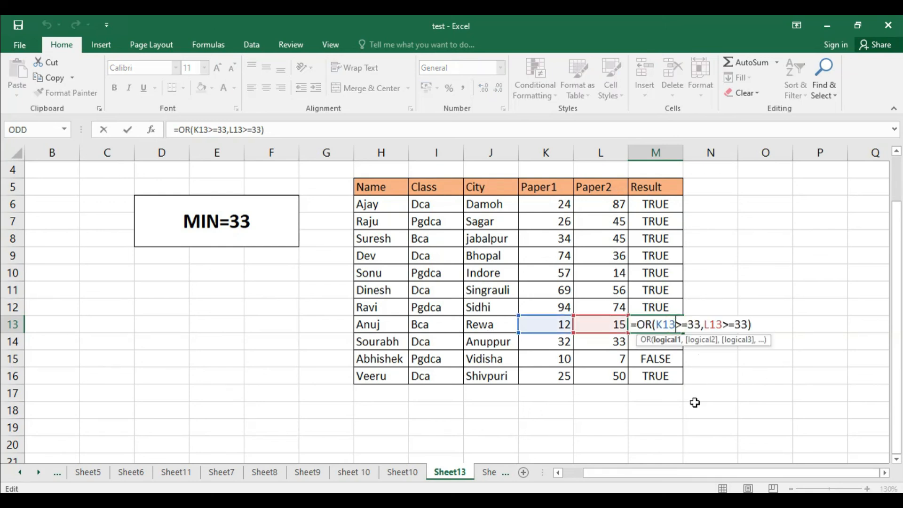
key(Return)
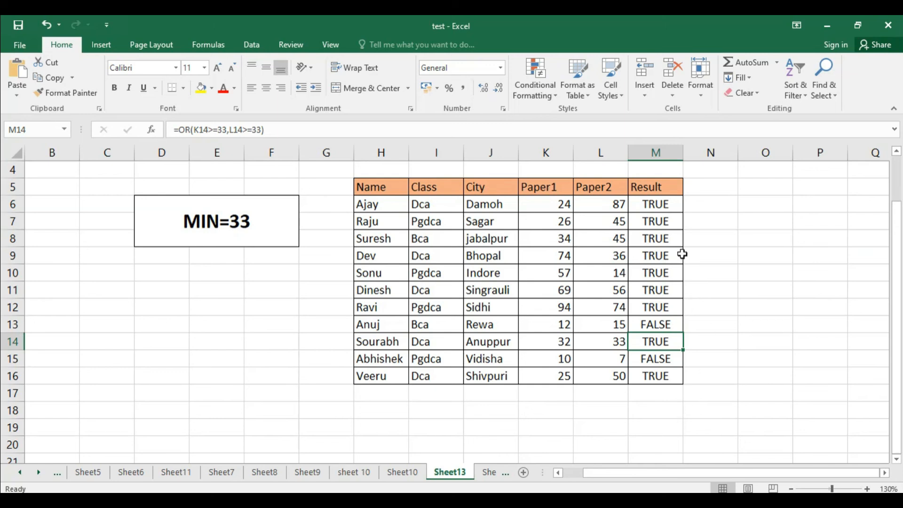
double_click(668, 208)
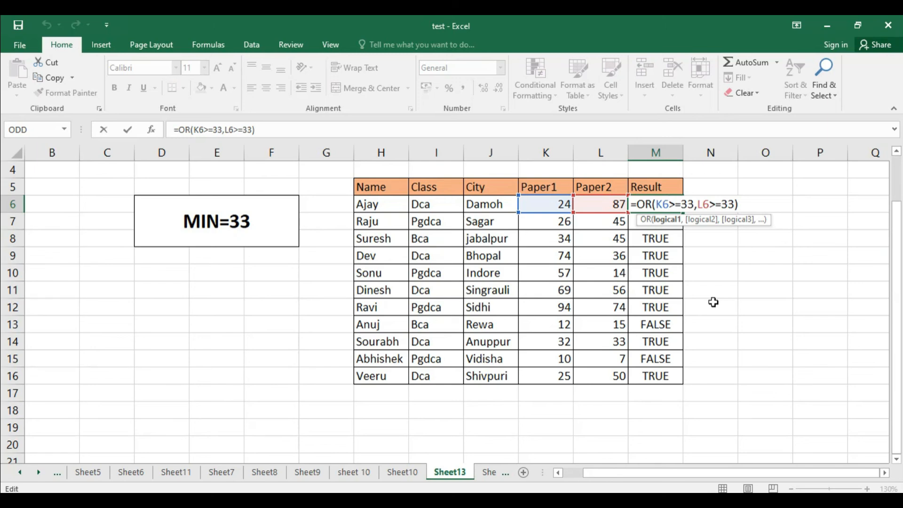
key(Return)
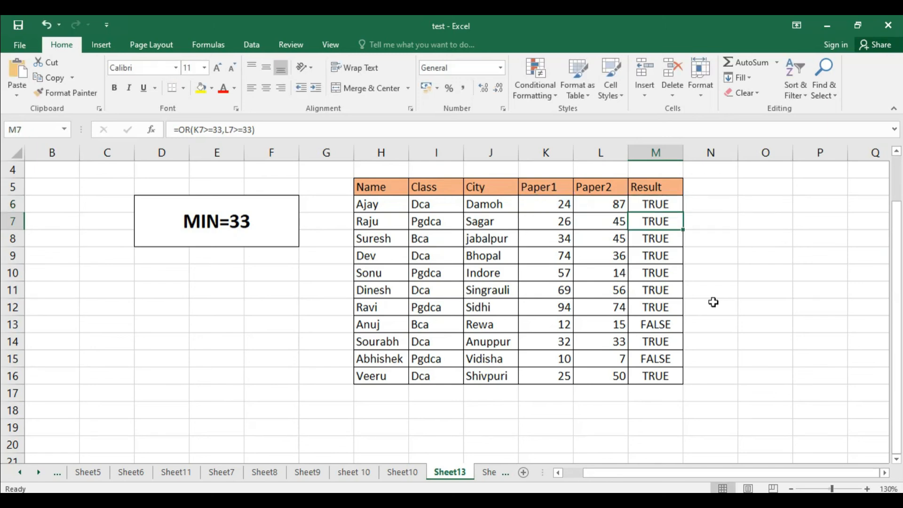